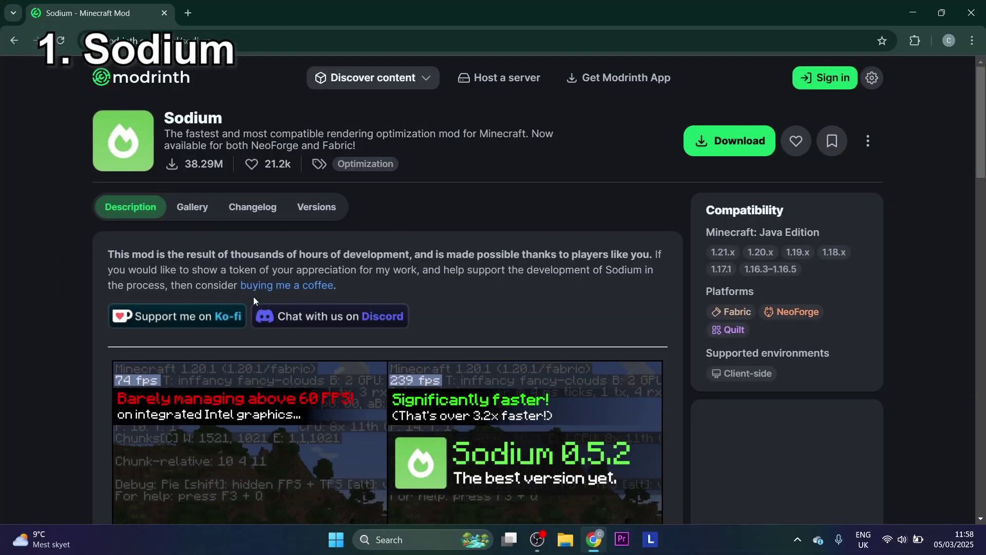
scroll(618, 218, "down", 2)
scroll(631, 206, "down", 3)
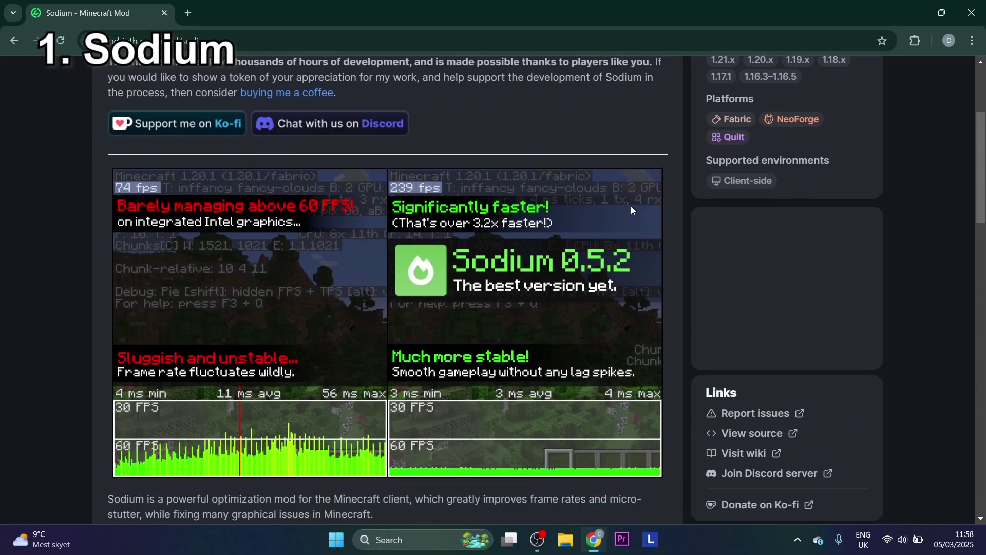
scroll(631, 206, "down", 3)
scroll(631, 206, "down", 2)
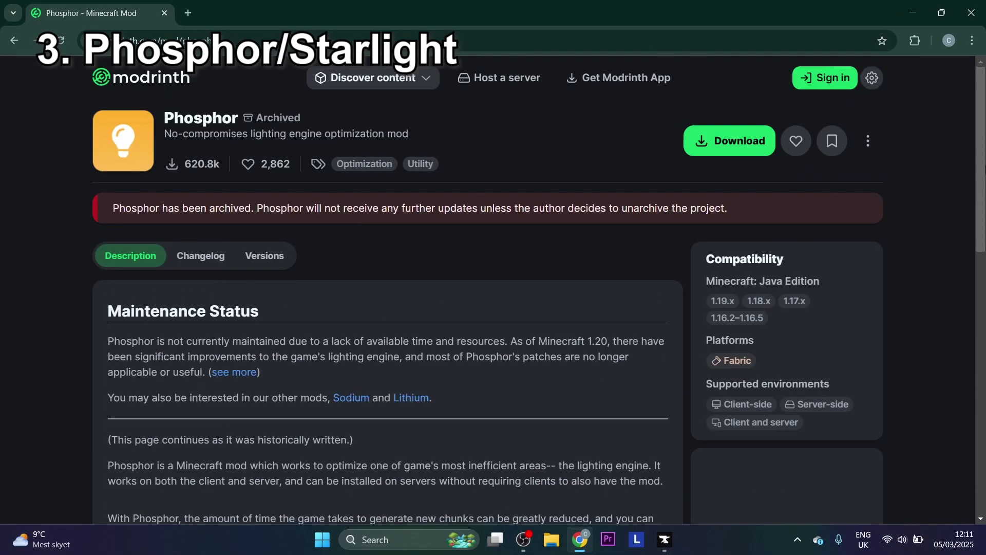
left_click_drag(982, 168, 982, 274)
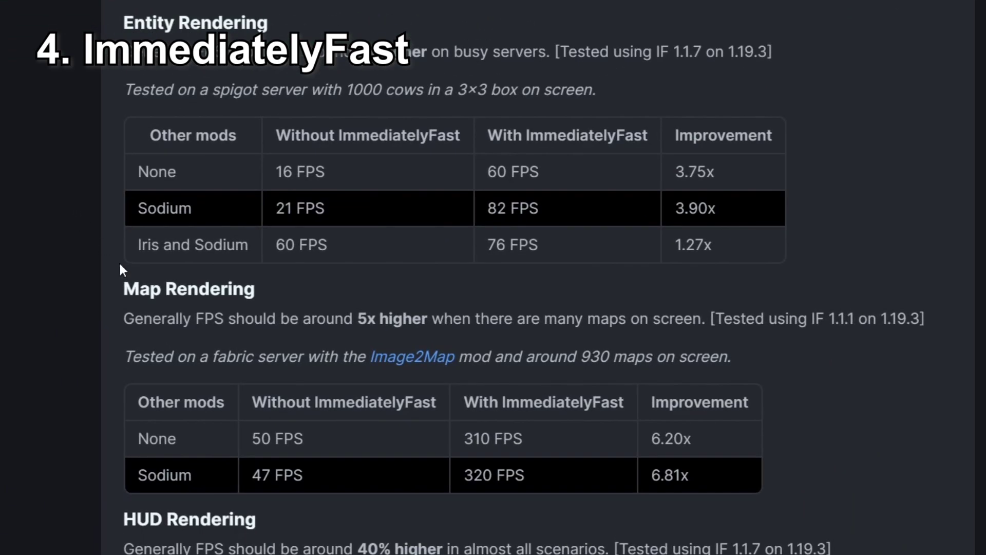
scroll(119, 262, "down", 1)
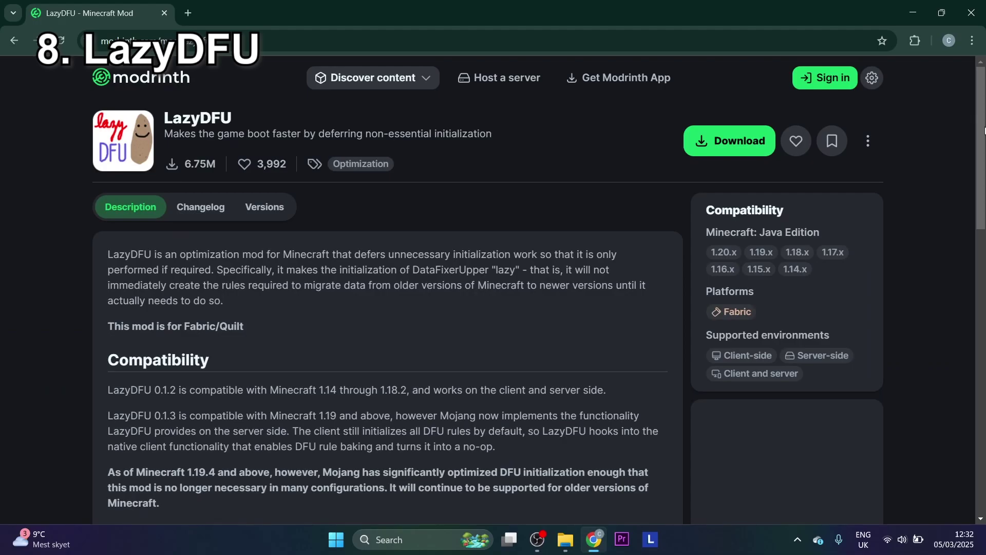
left_click_drag(982, 129, 980, 401)
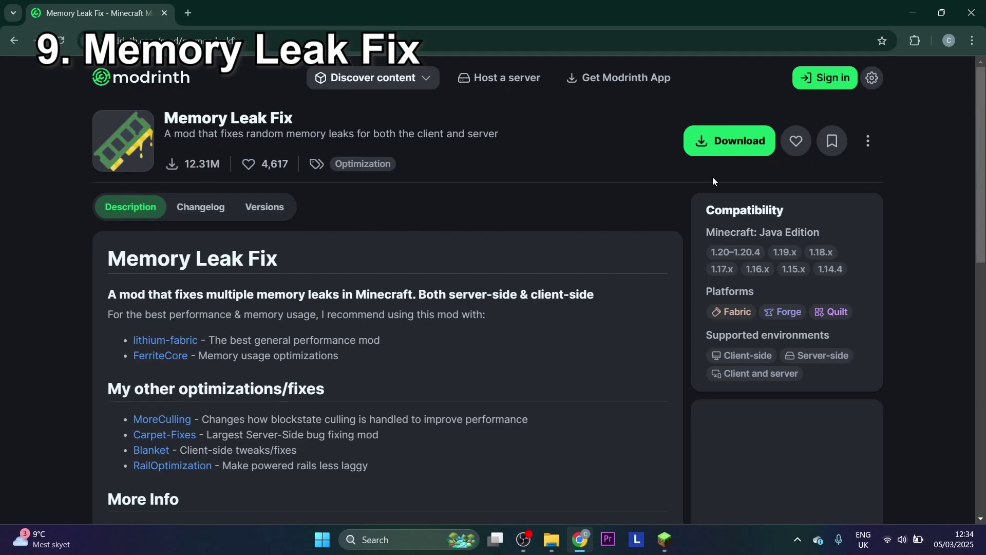
left_click_drag(982, 150, 980, 309)
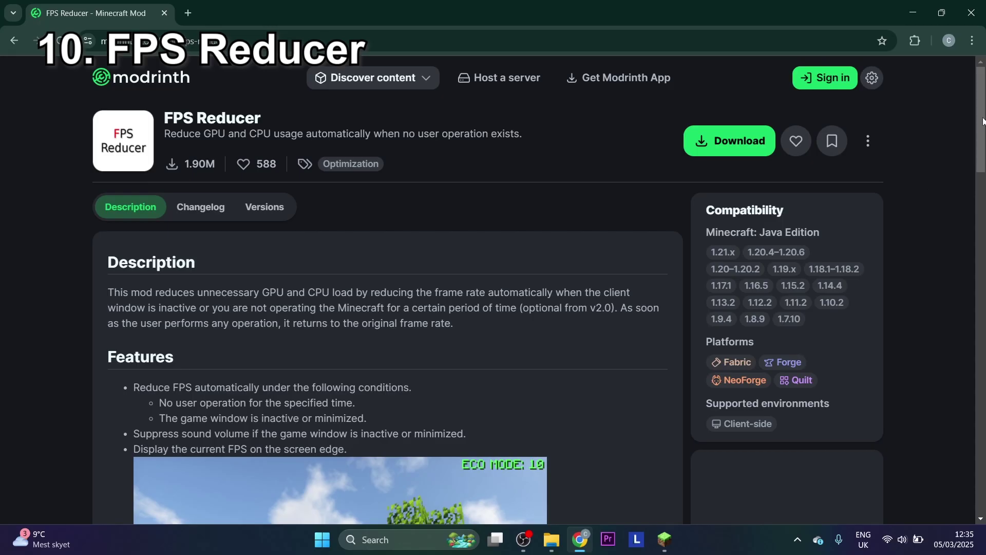
left_click_drag(983, 118, 976, 223)
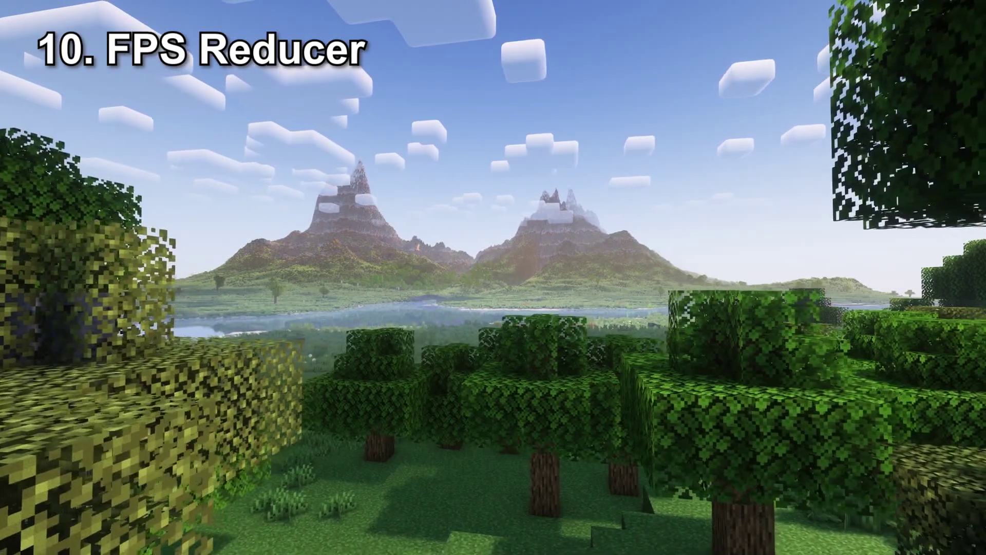